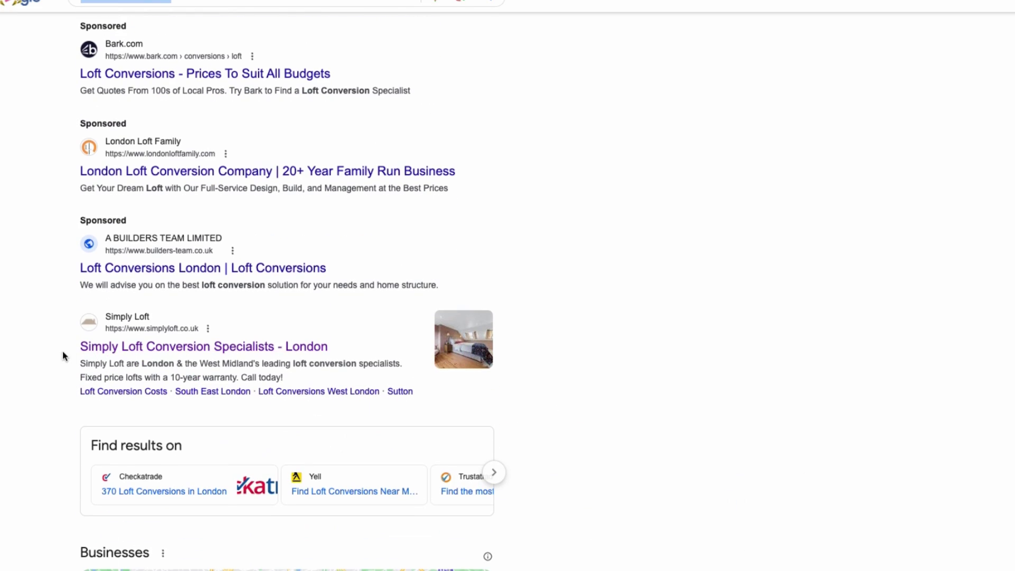
Open the 'Simply Loft Conversion Specialists - London' result from the Google loft conversion results.
{"action": "left_click", "coordinate": [90, 347]}
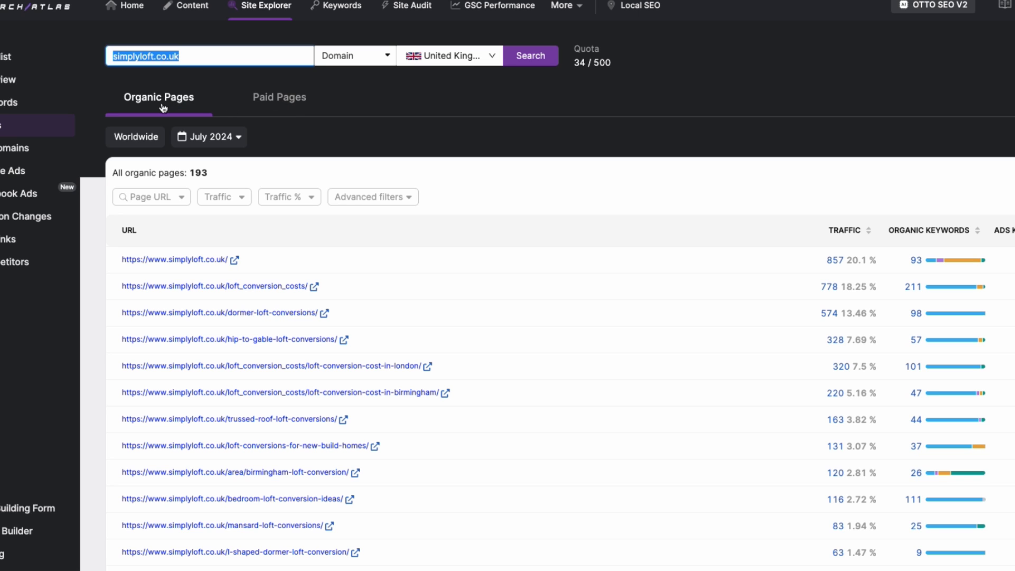
Open the dormer-loft-conversions URL from simplyloft.co.uk's Organic Pages table in Site Explorer.
{"action": "triple_click", "coordinate": [233, 55]}
{"action": "key", "text": "ctrl+c"}
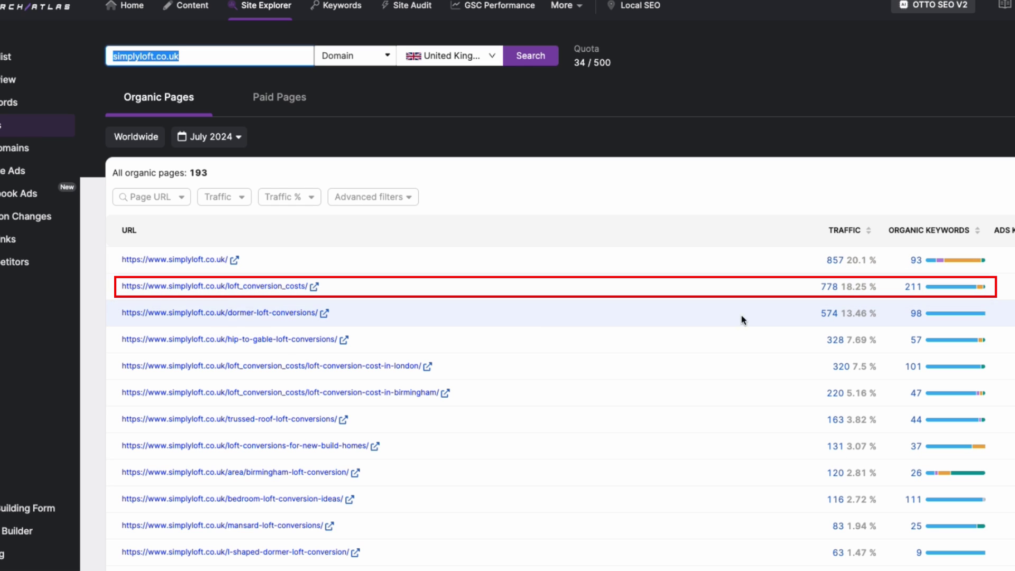
{"action": "left_click", "coordinate": [326, 313]}
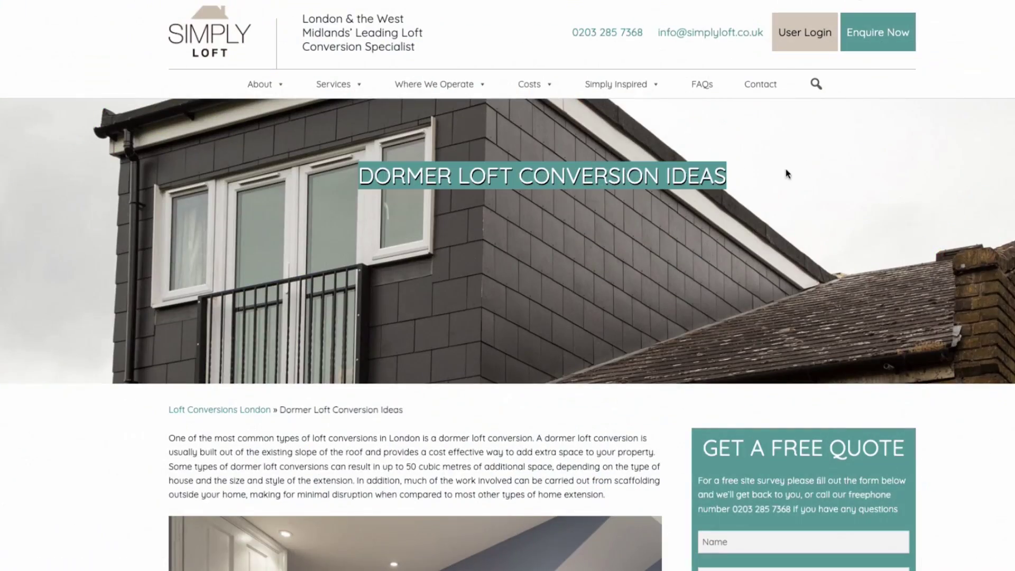
Scroll the Dormer Loft Conversion Ideas page down to the ceiling-height and lighting sections.
{"action": "scroll", "coordinate": [656, 228], "scroll_direction": "down", "scroll_amount": 15}
{"action": "scroll", "coordinate": [654, 228], "scroll_direction": "down", "scroll_amount": 20}
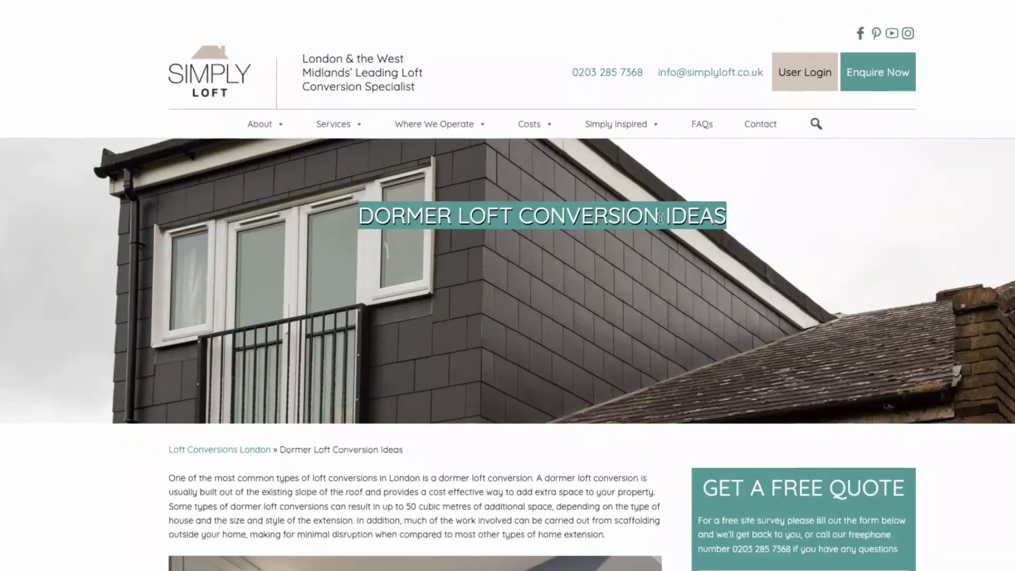
{"action": "scroll", "coordinate": [660, 218], "scroll_direction": "down", "scroll_amount": 1}
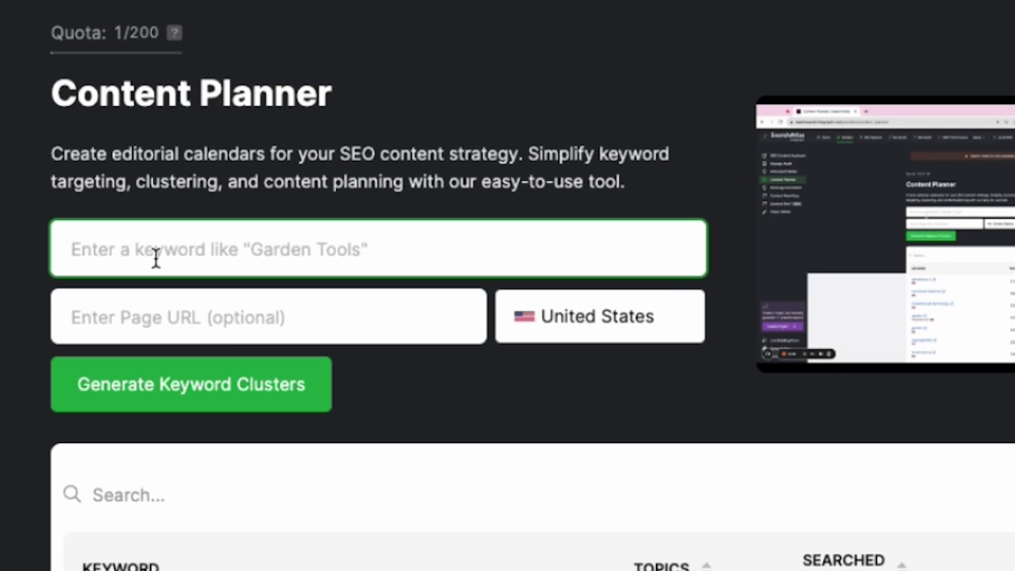
Generate 'loft conversions' keyword clusters for simplyloft.co.uk targeting the United Kingdom, and view the topics.
{"action": "type", "text": "loft conversions"}
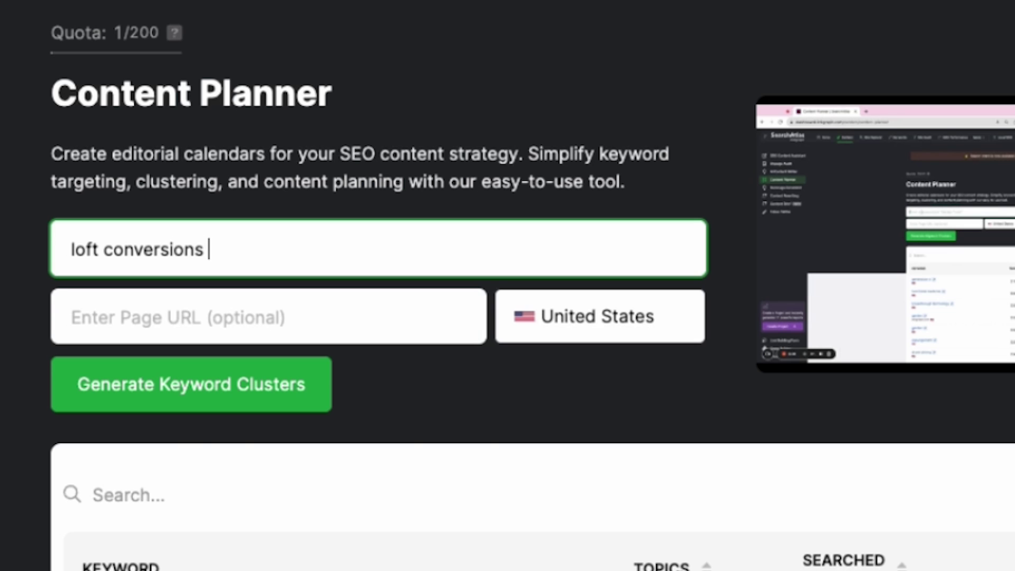
{"action": "left_click", "coordinate": [413, 321]}
{"action": "key", "text": "ctrl+v"}
{"action": "left_click", "coordinate": [584, 316]}
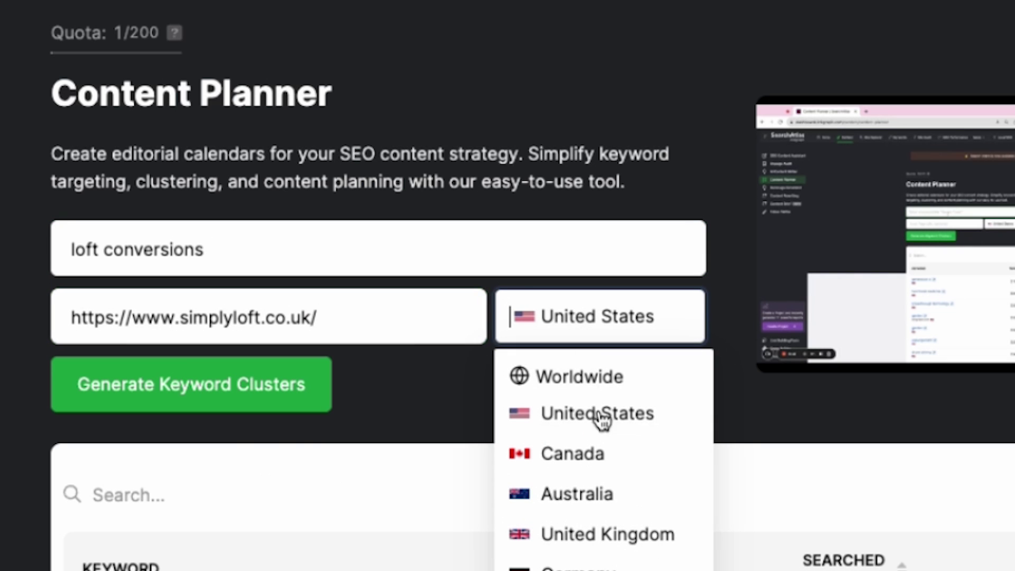
{"action": "left_click", "coordinate": [617, 536]}
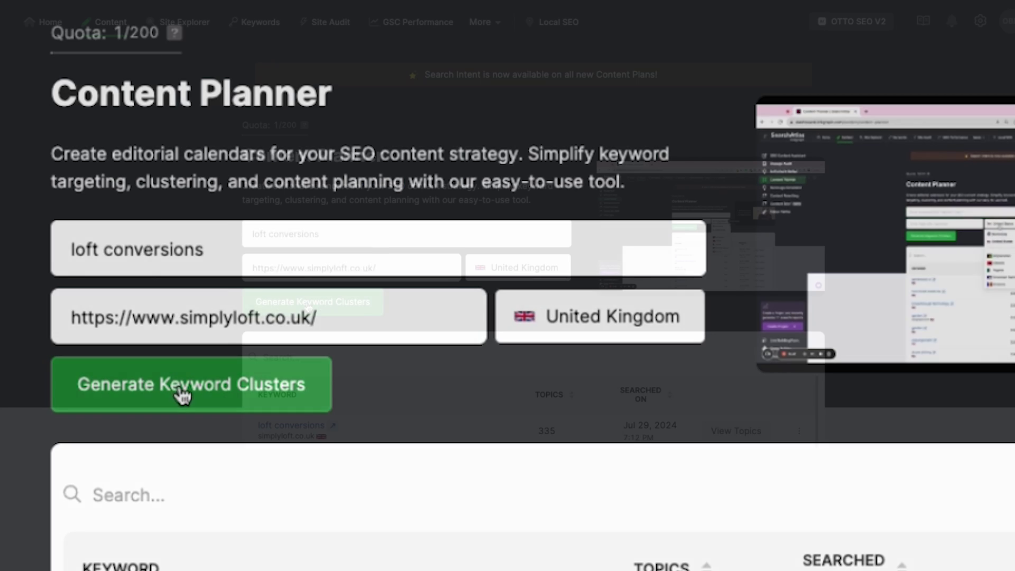
{"action": "left_click", "coordinate": [214, 392]}
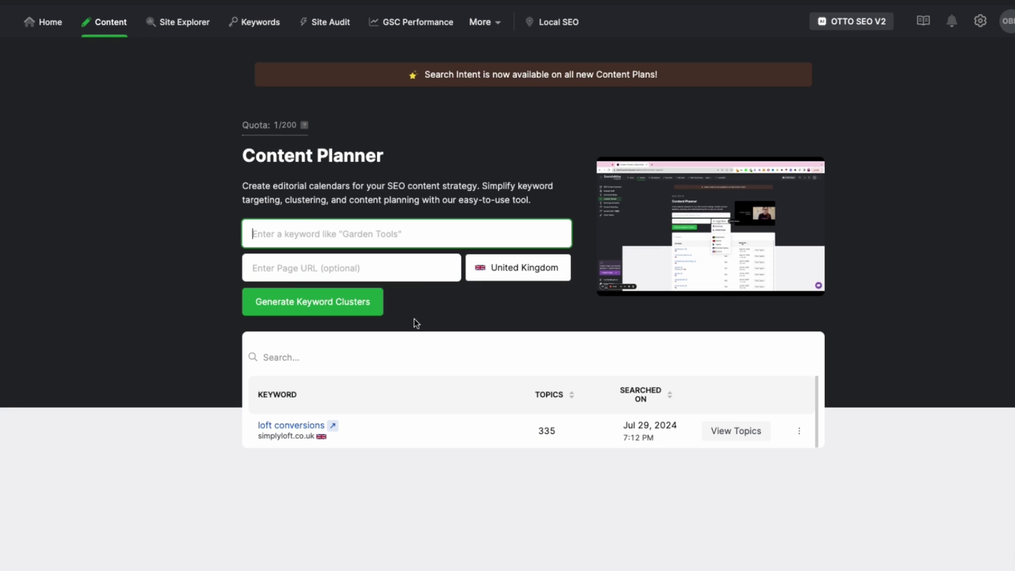
{"action": "left_click", "coordinate": [732, 432]}
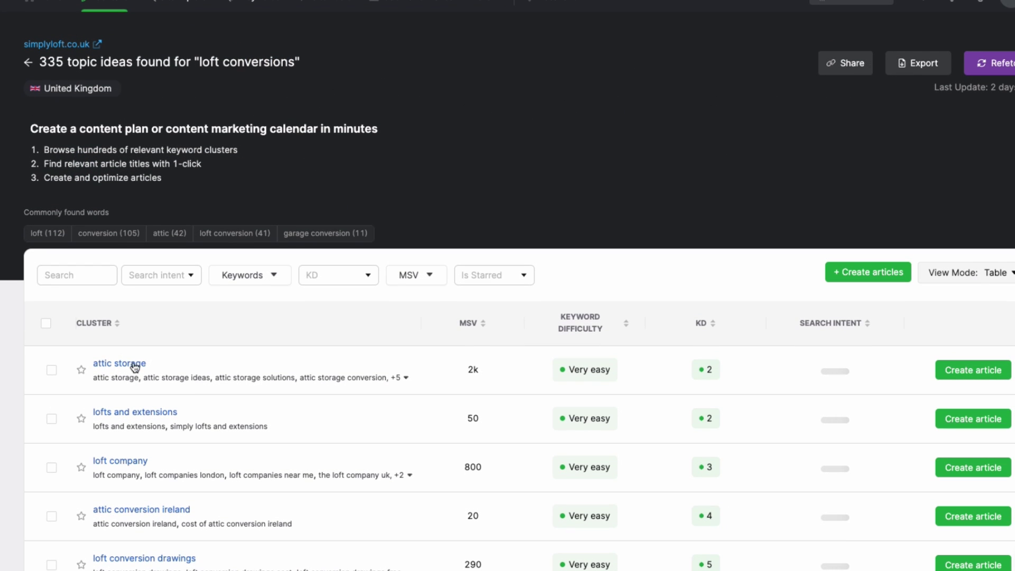
Review the loft conversion topic clusters, highlighting the 290 monthly search volume figure.
{"action": "scroll", "coordinate": [162, 400], "scroll_direction": "down", "scroll_amount": 1}
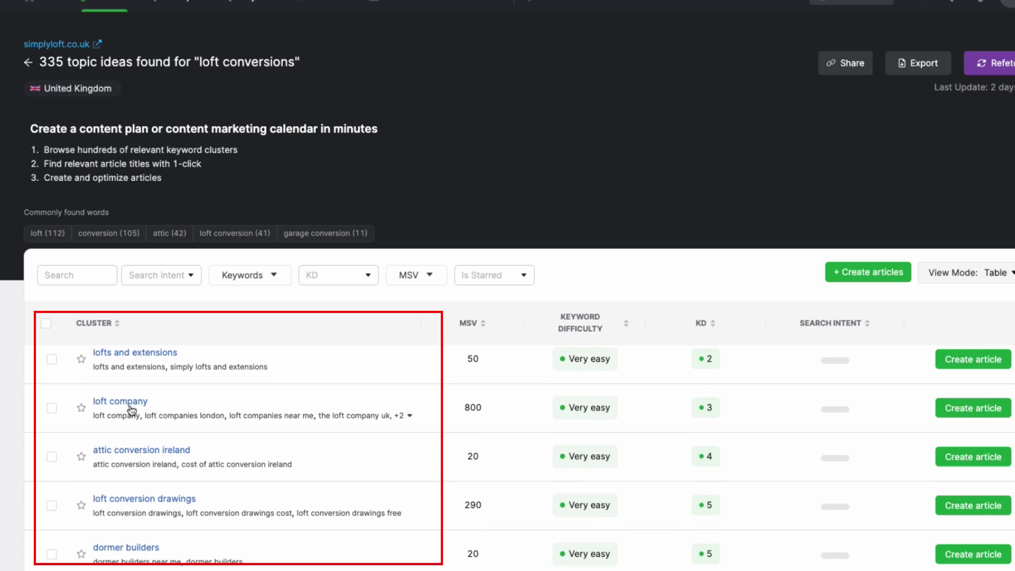
{"action": "scroll", "coordinate": [138, 406], "scroll_direction": "down", "scroll_amount": 1}
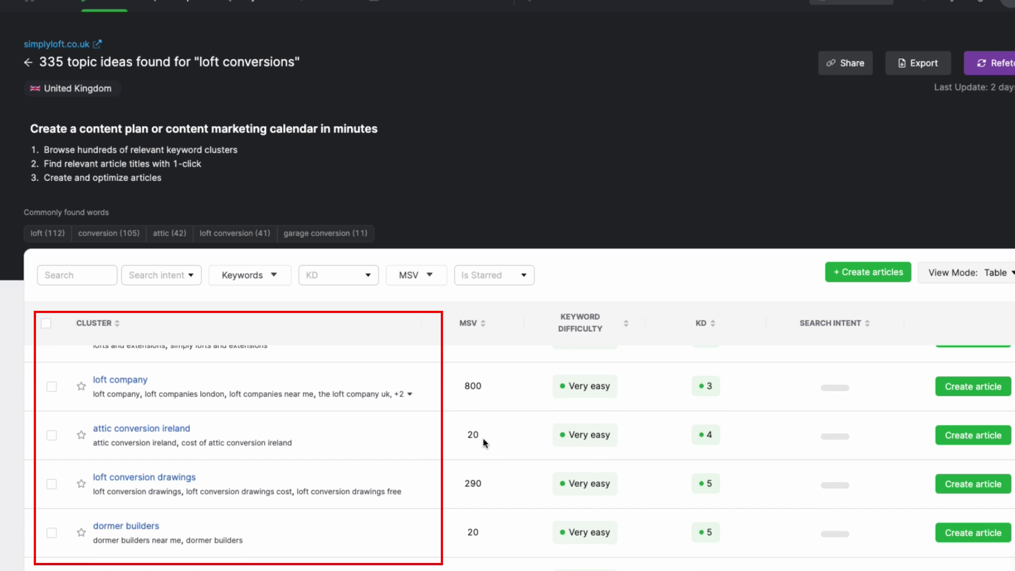
{"action": "scroll", "coordinate": [469, 479], "scroll_direction": "down", "scroll_amount": 3}
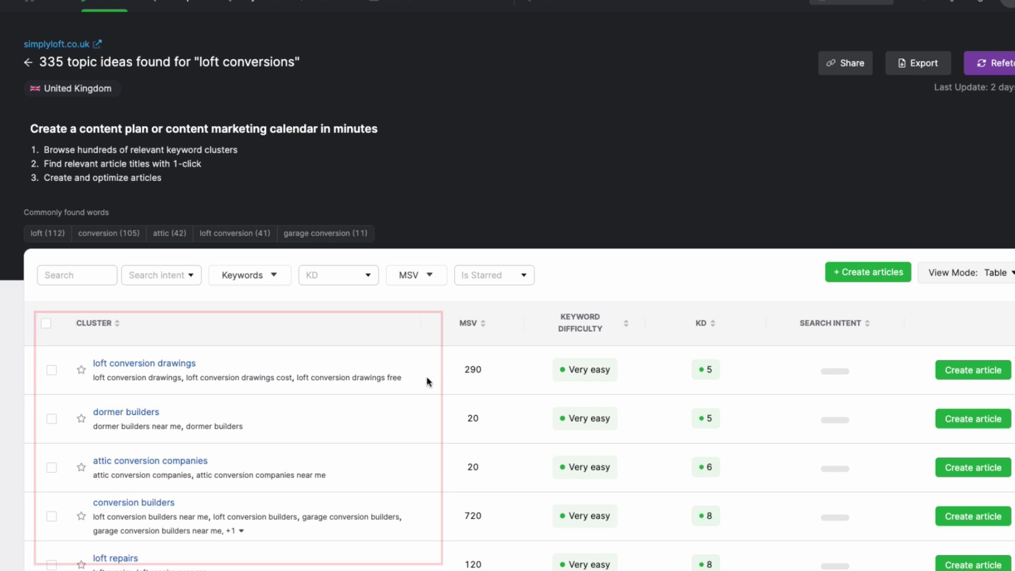
{"action": "left_click_drag", "start_coordinate": [482, 370], "coordinate": [469, 368]}
{"action": "scroll", "coordinate": [475, 398], "scroll_direction": "down", "scroll_amount": 1}
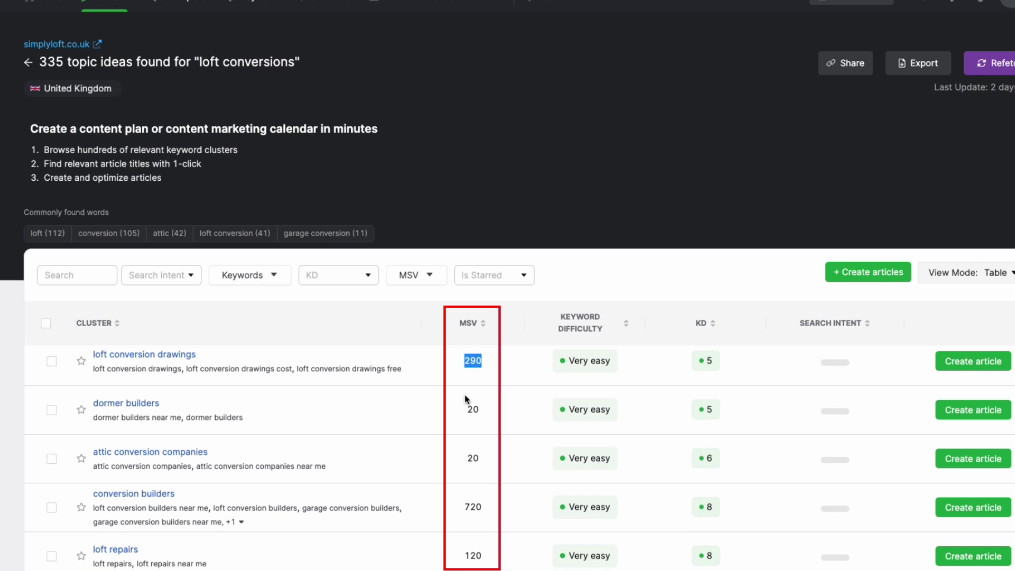
{"action": "scroll", "coordinate": [209, 410], "scroll_direction": "down", "scroll_amount": 1}
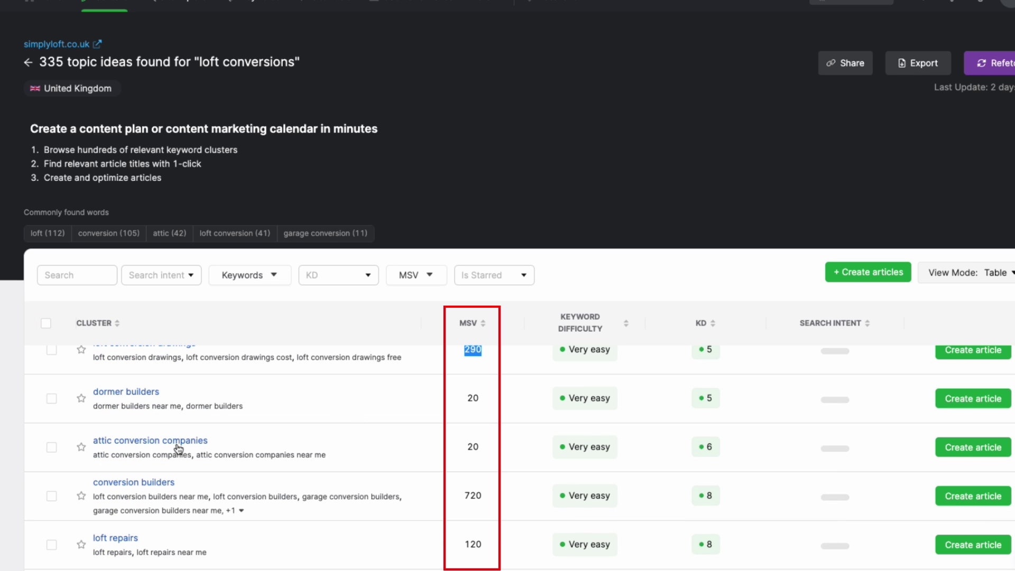
{"action": "scroll", "coordinate": [178, 449], "scroll_direction": "down", "scroll_amount": 5}
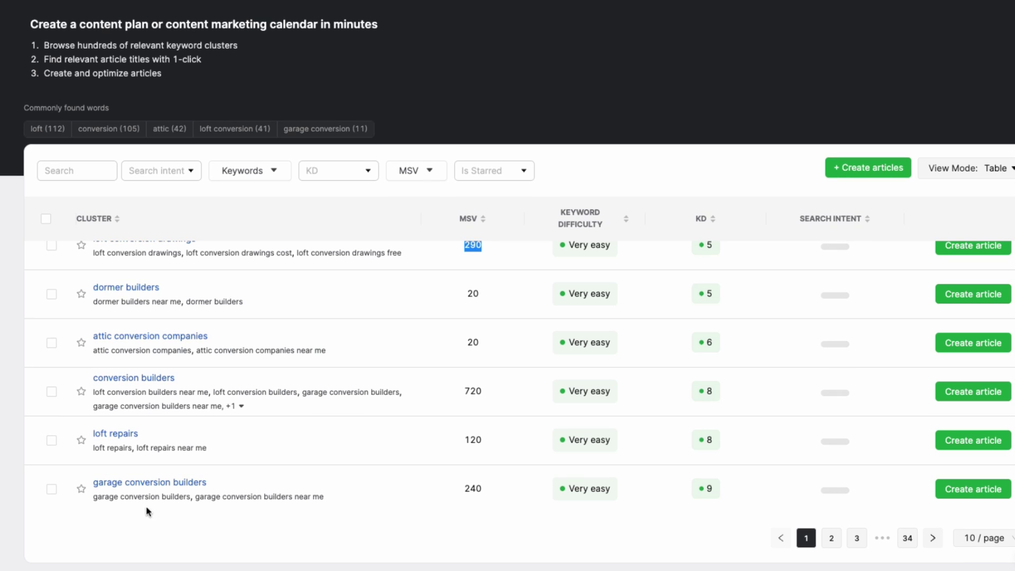
{"action": "scroll", "coordinate": [144, 436], "scroll_direction": "up", "scroll_amount": 3}
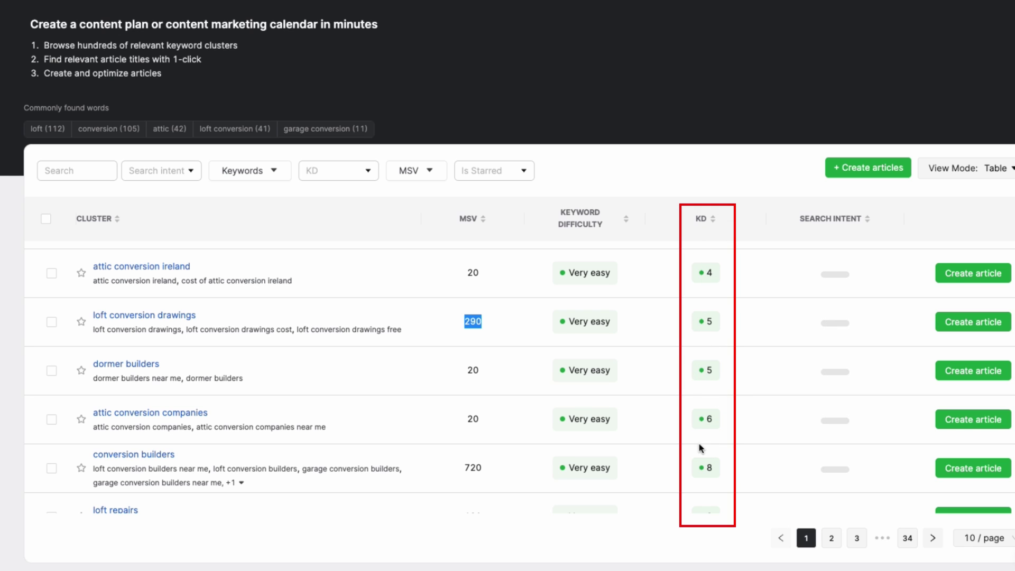
Start an article for the 'loft conversion plans' cluster on page 2 of the clusters.
{"action": "scroll", "coordinate": [701, 444], "scroll_direction": "down", "scroll_amount": 2}
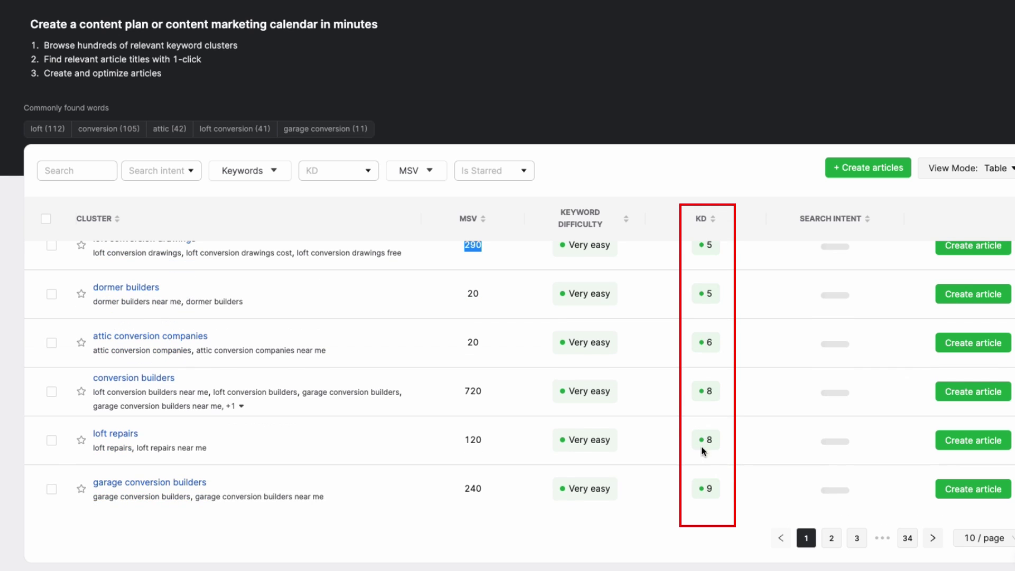
{"action": "left_click", "coordinate": [832, 539]}
{"action": "scroll", "coordinate": [352, 428], "scroll_direction": "up", "scroll_amount": 1}
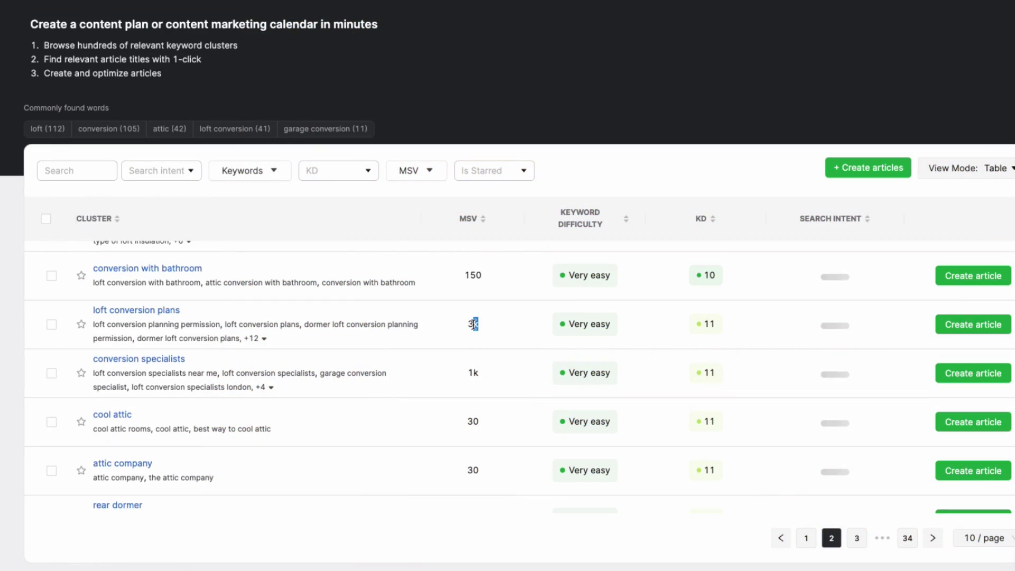
{"action": "left_click", "coordinate": [968, 325]}
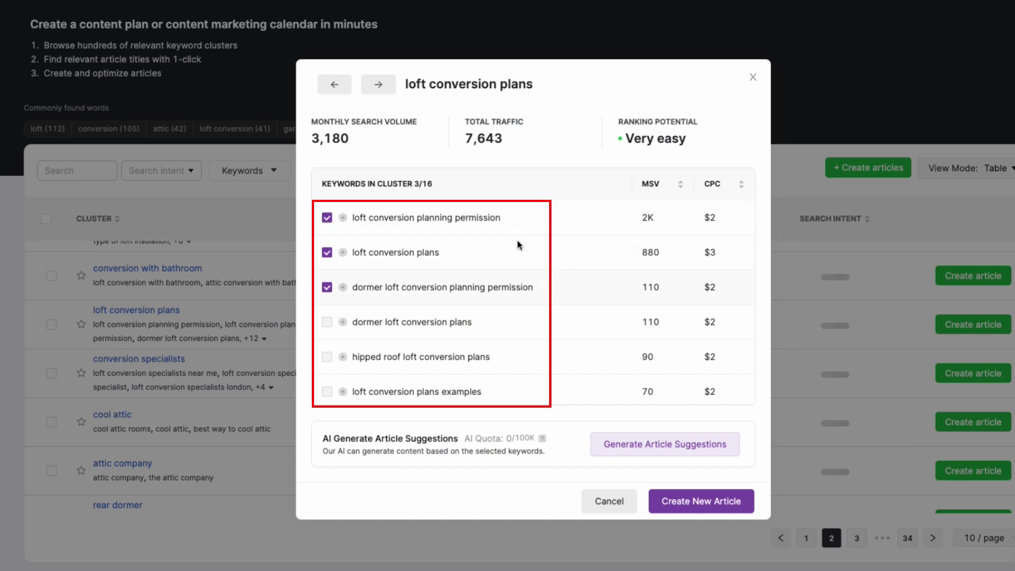
Generate an AI article titled 'Loft conversion plans for 2024' from pasted H1/H2 loft-conversion headings.
{"action": "left_click", "coordinate": [688, 502]}
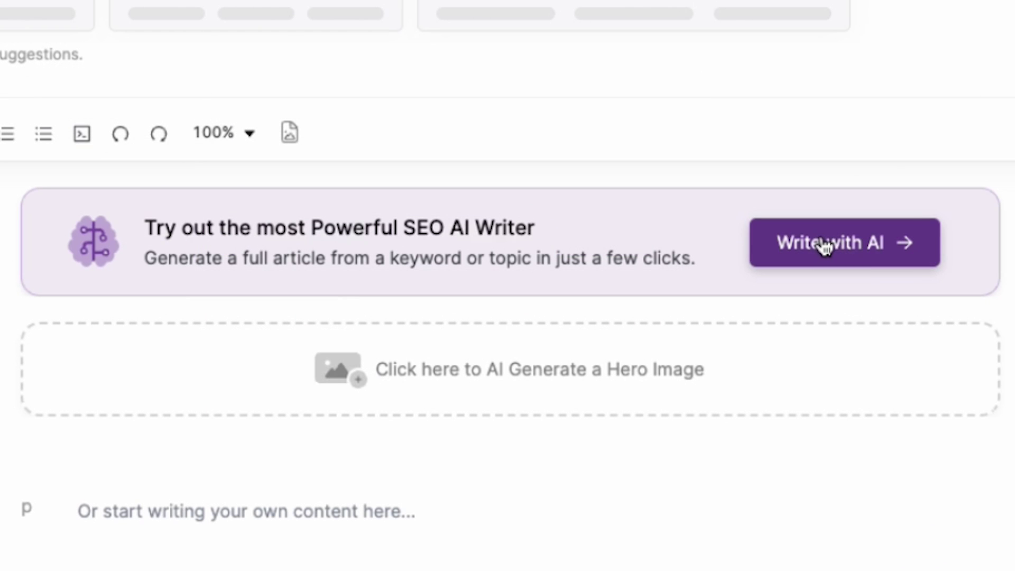
{"action": "left_click", "coordinate": [825, 245]}
{"action": "type", "text": "Loft conversion plans "}
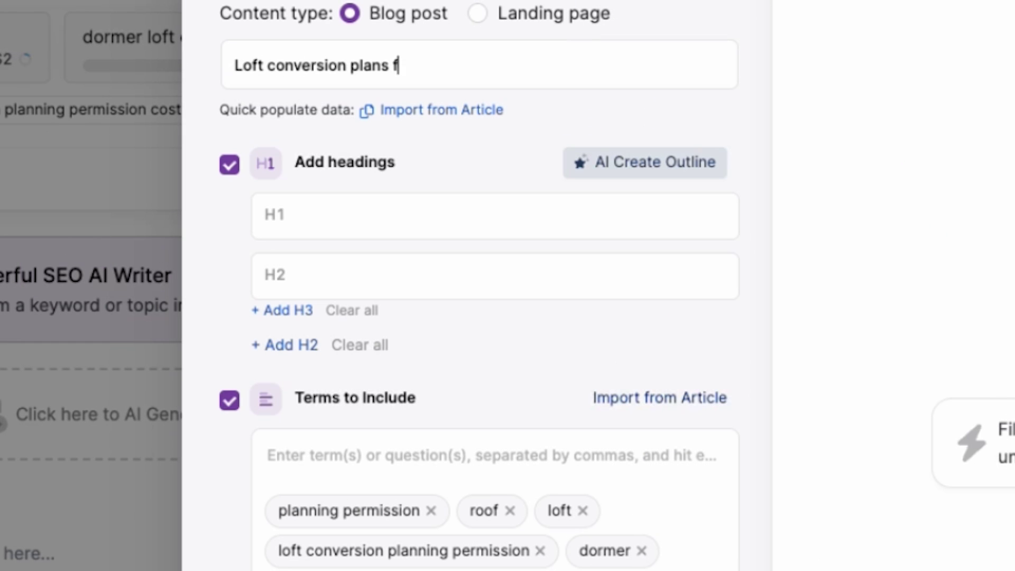
{"action": "type", "text": "for 2024"}
{"action": "left_click", "coordinate": [310, 271]}
{"action": "key", "text": "ctrl+v"}
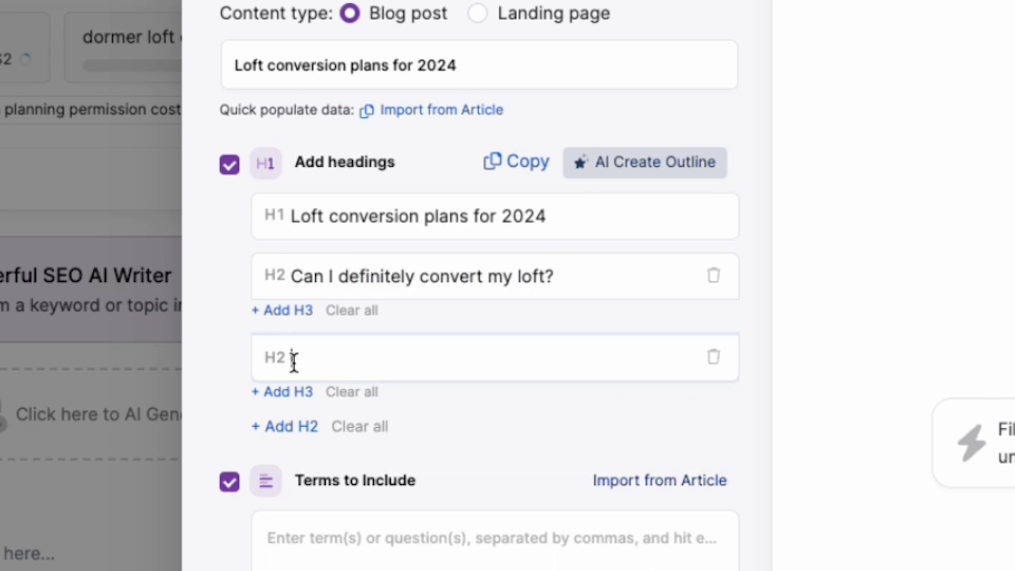
{"action": "key", "text": "ctrl+v"}
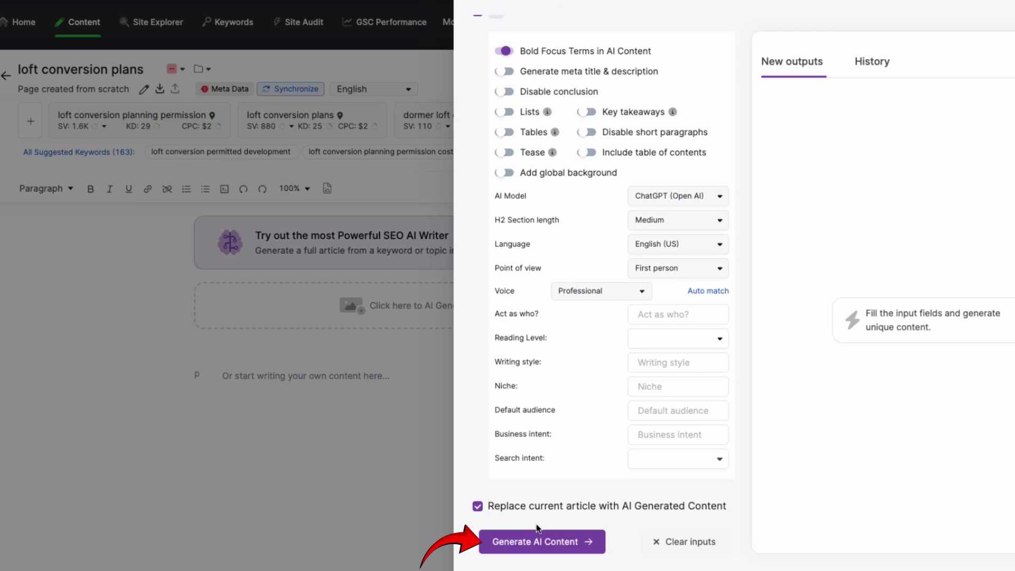
{"action": "left_click", "coordinate": [544, 541]}
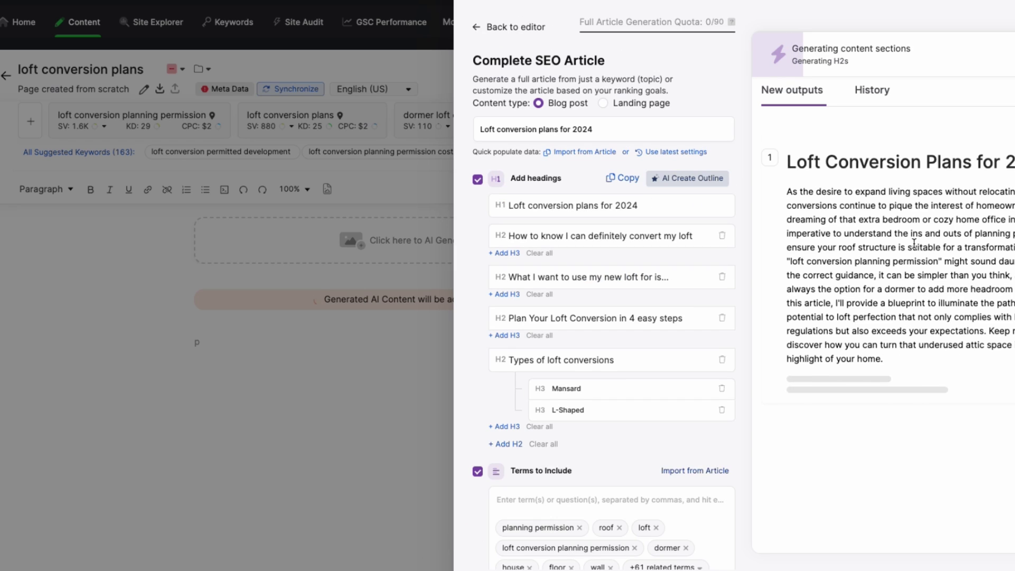
Scroll down the article while the AI-written content is still being generated.
{"action": "scroll", "coordinate": [879, 355], "scroll_direction": "down", "scroll_amount": 3}
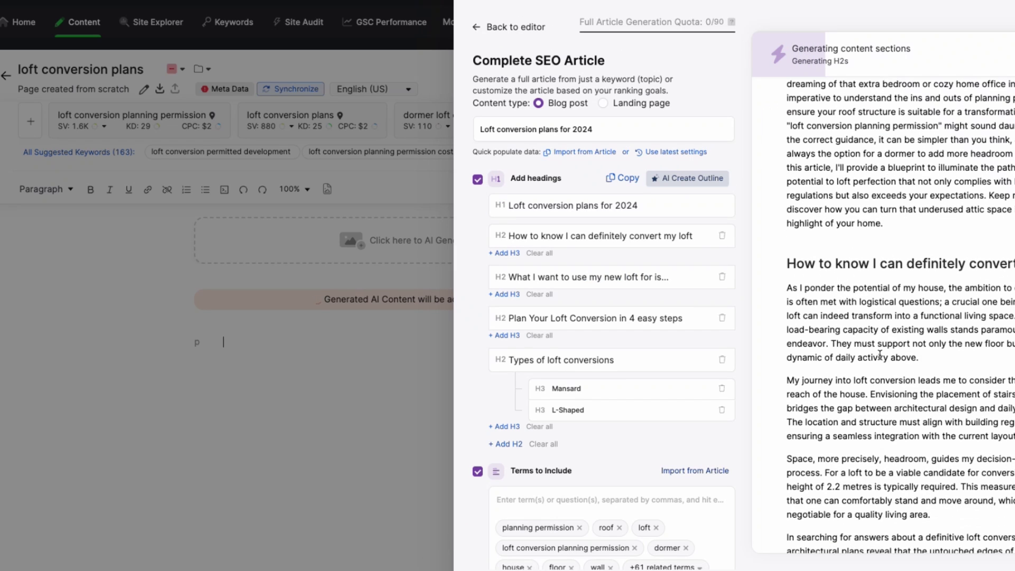
{"action": "scroll", "coordinate": [880, 355], "scroll_direction": "down", "scroll_amount": 2}
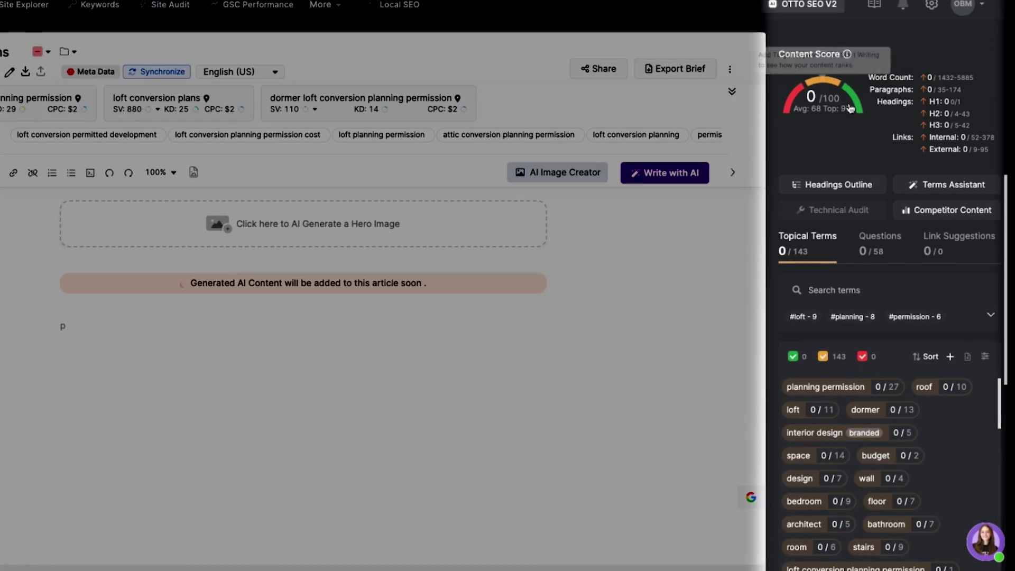
{"action": "mouse_move", "coordinate": [796, 459]}
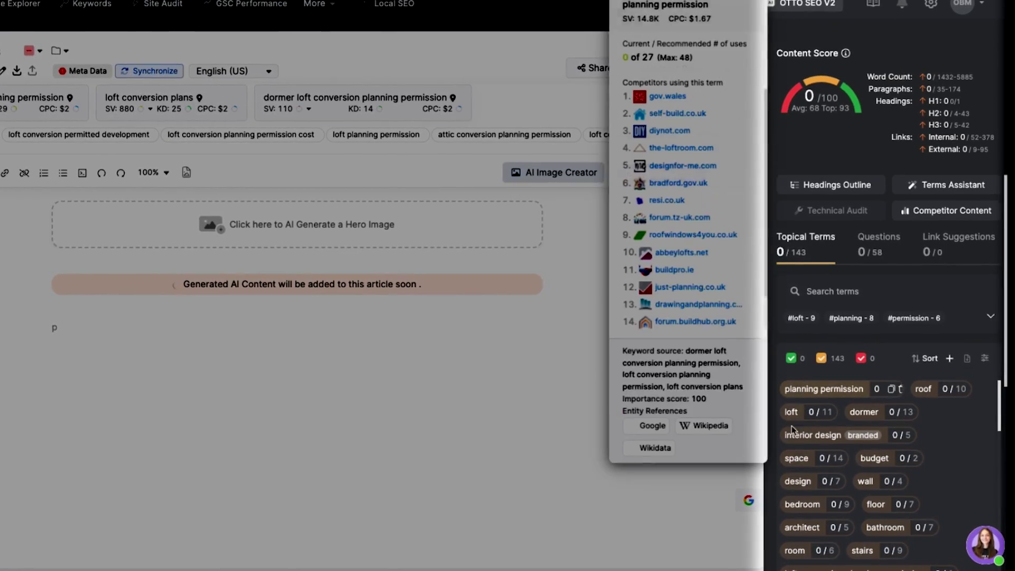
{"action": "mouse_move", "coordinate": [880, 440]}
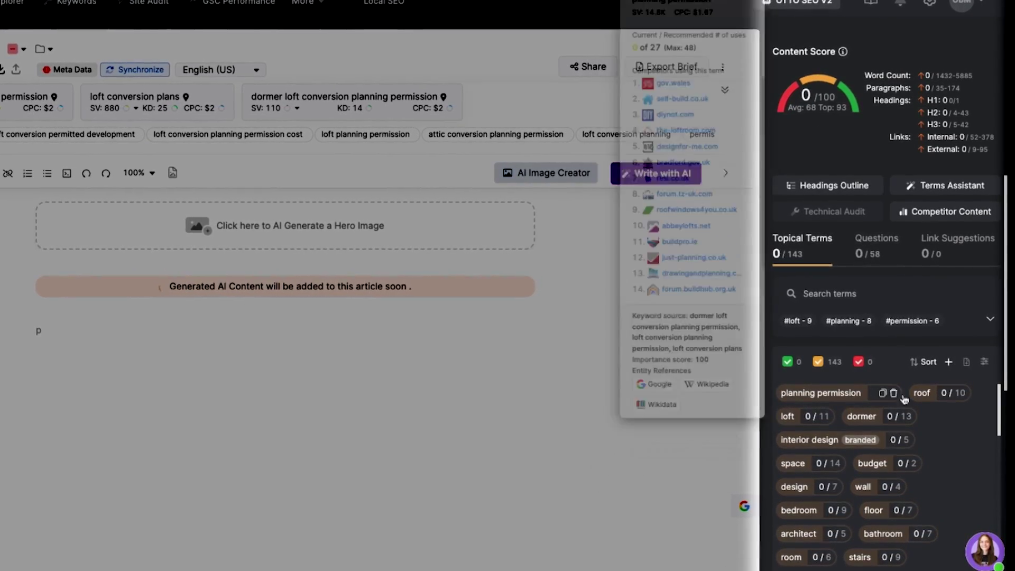
{"action": "mouse_move", "coordinate": [859, 348]}
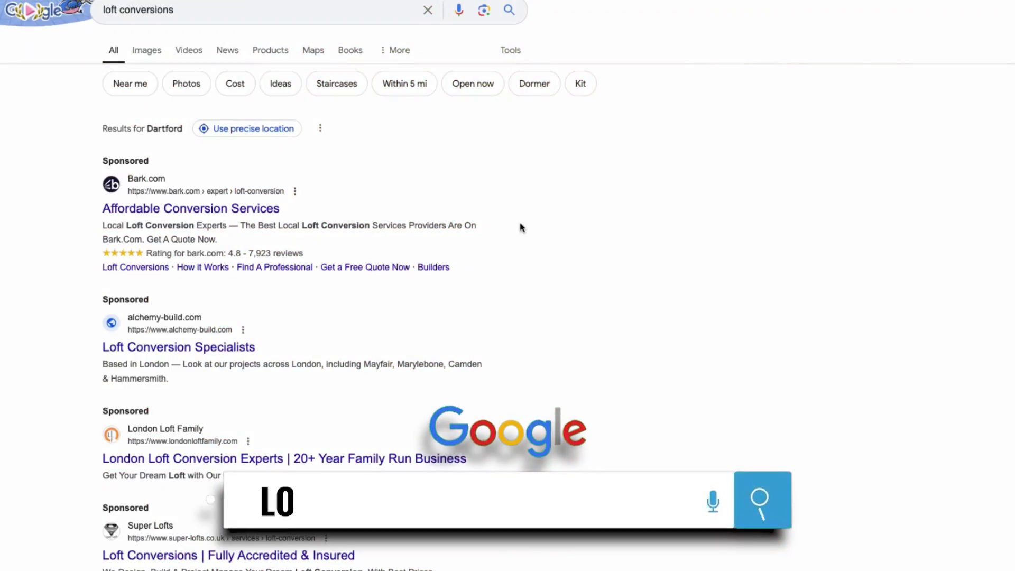
Expand and read the People also ask answer on loft conversion costs.
{"action": "scroll", "coordinate": [640, 258], "scroll_direction": "down", "scroll_amount": 5}
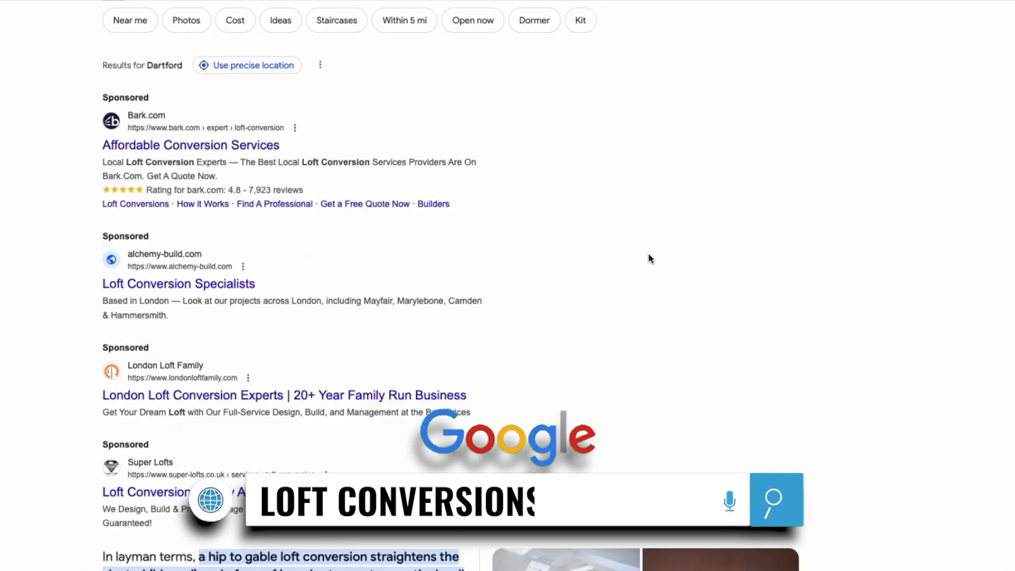
{"action": "scroll", "coordinate": [637, 257], "scroll_direction": "down", "scroll_amount": 7}
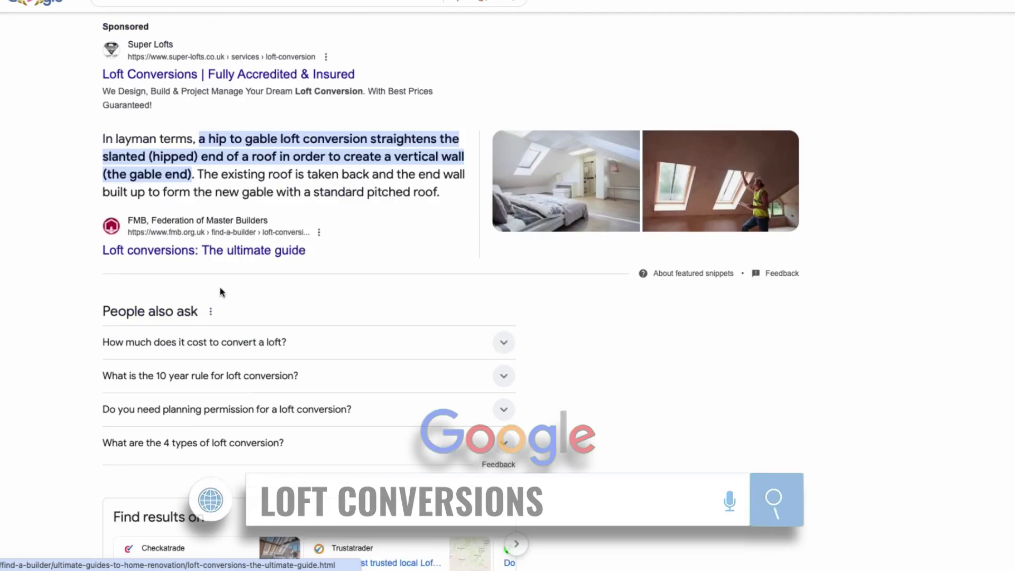
{"action": "scroll", "coordinate": [221, 189], "scroll_direction": "up", "scroll_amount": 2}
{"action": "scroll", "coordinate": [220, 192], "scroll_direction": "down", "scroll_amount": 4}
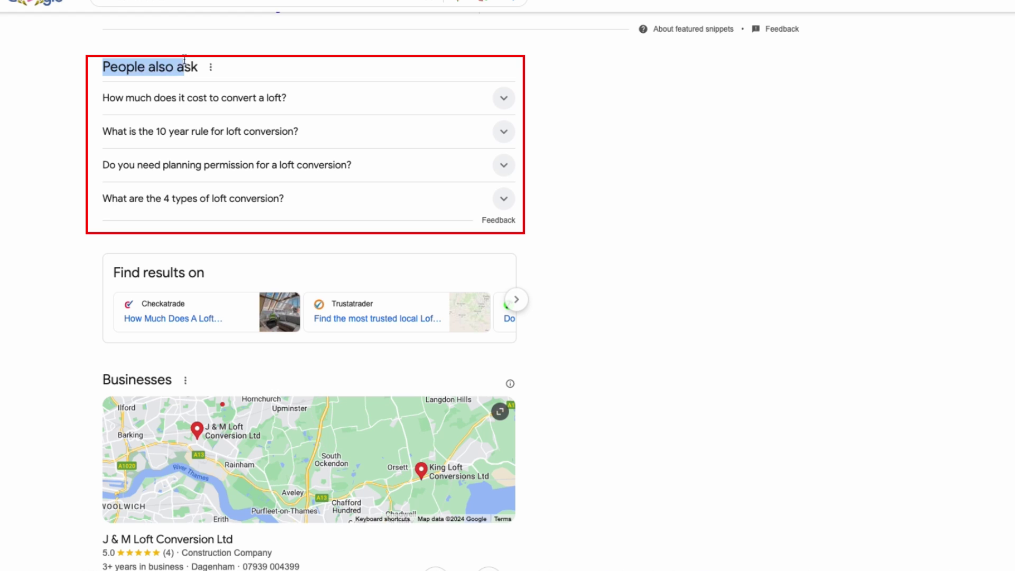
{"action": "left_click", "coordinate": [254, 104]}
{"action": "left_click_drag", "start_coordinate": [99, 124], "coordinate": [334, 166]}
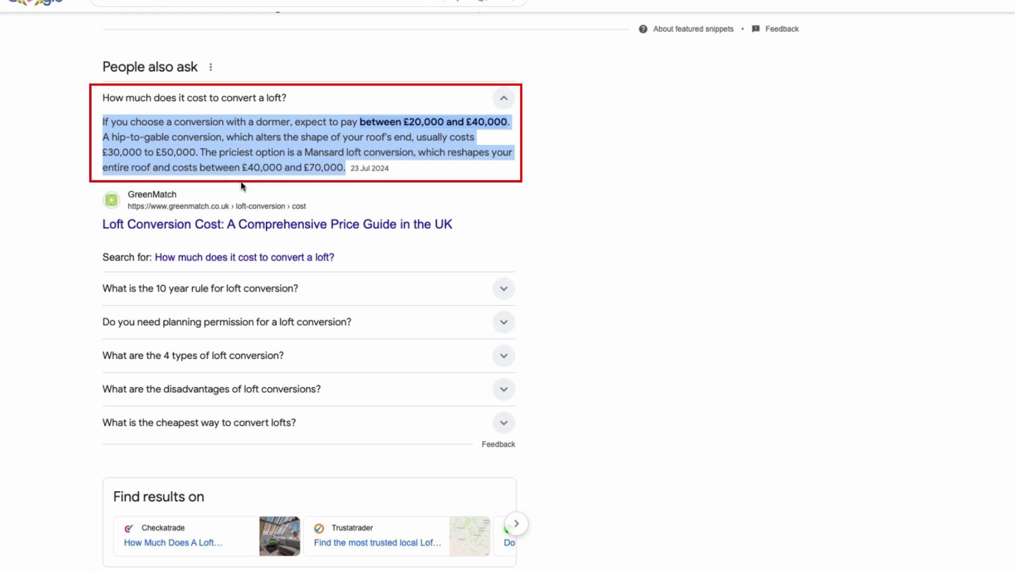
Expand the 10 year rule and planning permission answers, then open the GOV.WALES source.
{"action": "scroll", "coordinate": [169, 264], "scroll_direction": "down", "scroll_amount": 1}
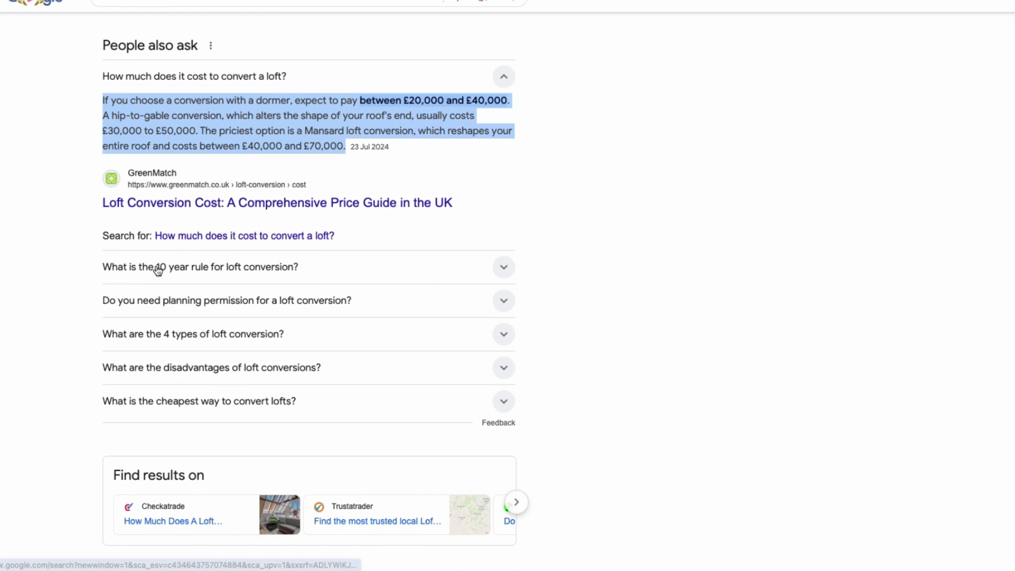
{"action": "left_click", "coordinate": [217, 273]}
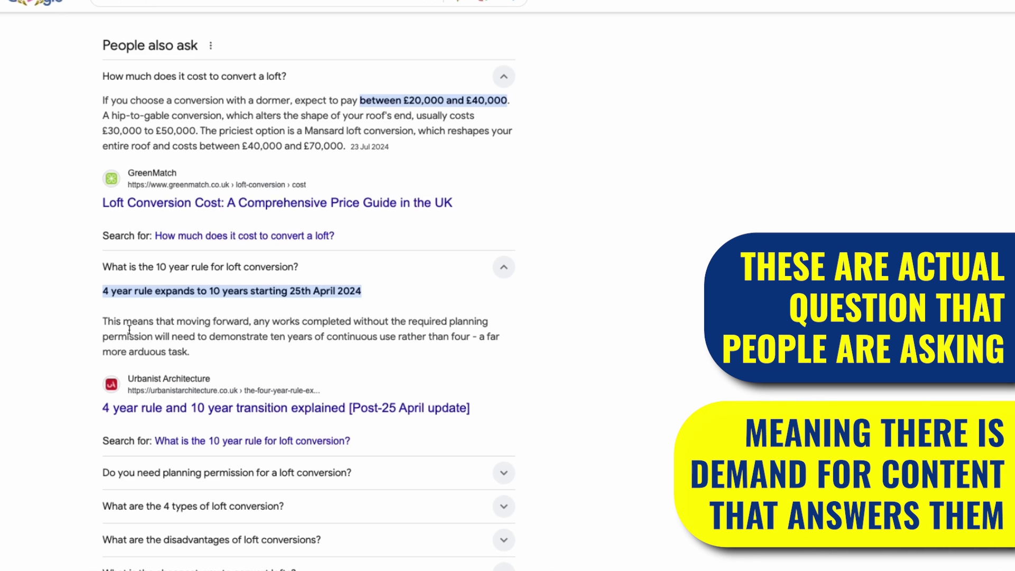
{"action": "left_click_drag", "start_coordinate": [241, 284], "coordinate": [397, 357]}
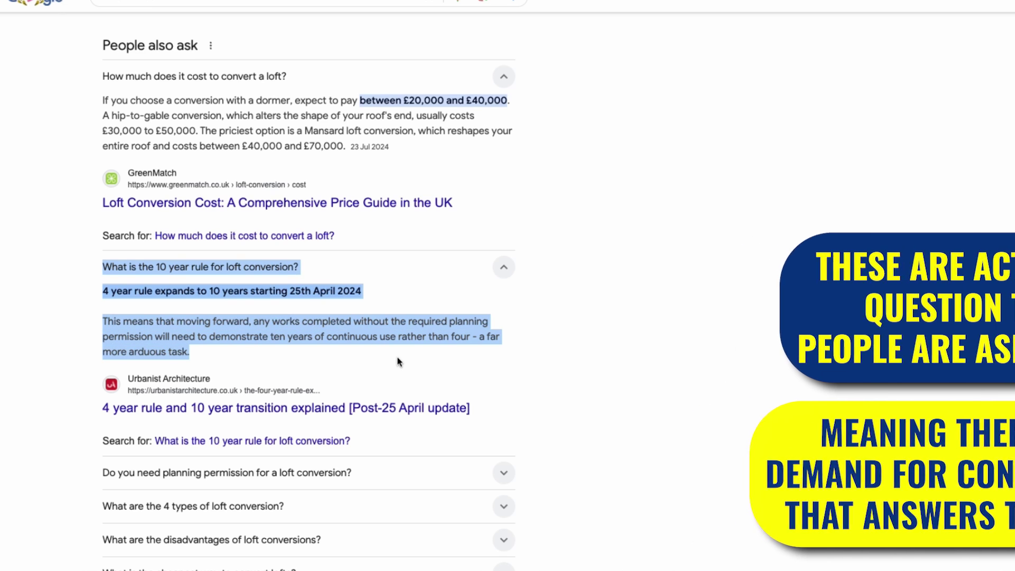
{"action": "left_click", "coordinate": [109, 345]}
{"action": "scroll", "coordinate": [109, 345], "scroll_direction": "down", "scroll_amount": 3}
{"action": "scroll", "coordinate": [109, 347], "scroll_direction": "down", "scroll_amount": 1}
{"action": "left_click", "coordinate": [129, 321]}
{"action": "left_click", "coordinate": [184, 437]}
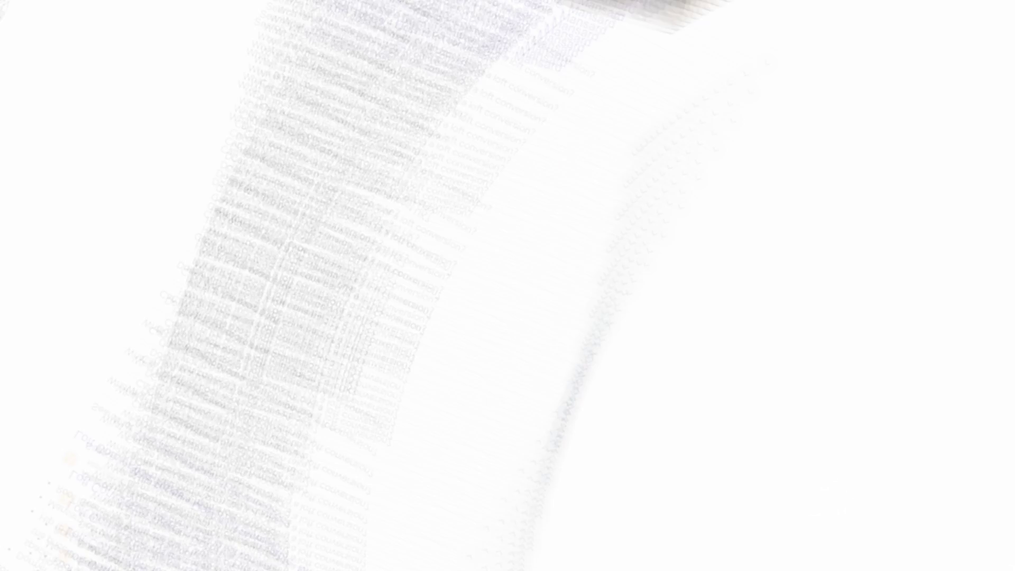
Expand and read the People also ask answer on the disadvantages of loft conversions.
{"action": "scroll", "coordinate": [190, 312], "scroll_direction": "down", "scroll_amount": 2}
{"action": "left_click", "coordinate": [195, 123]}
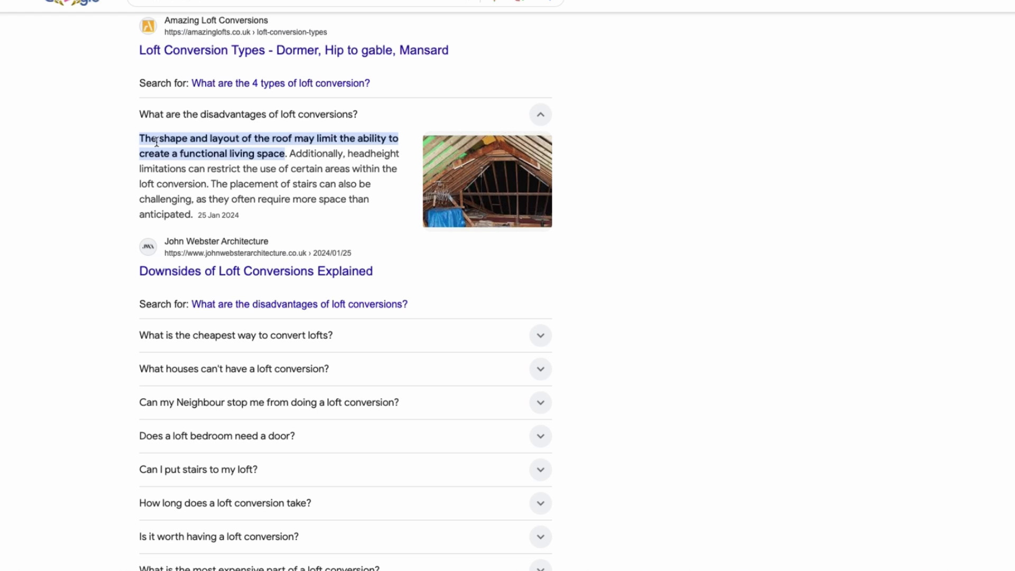
{"action": "left_click_drag", "start_coordinate": [166, 144], "coordinate": [306, 217]}
{"action": "left_click", "coordinate": [325, 214]}
{"action": "scroll", "coordinate": [262, 211], "scroll_direction": "down", "scroll_amount": 2}
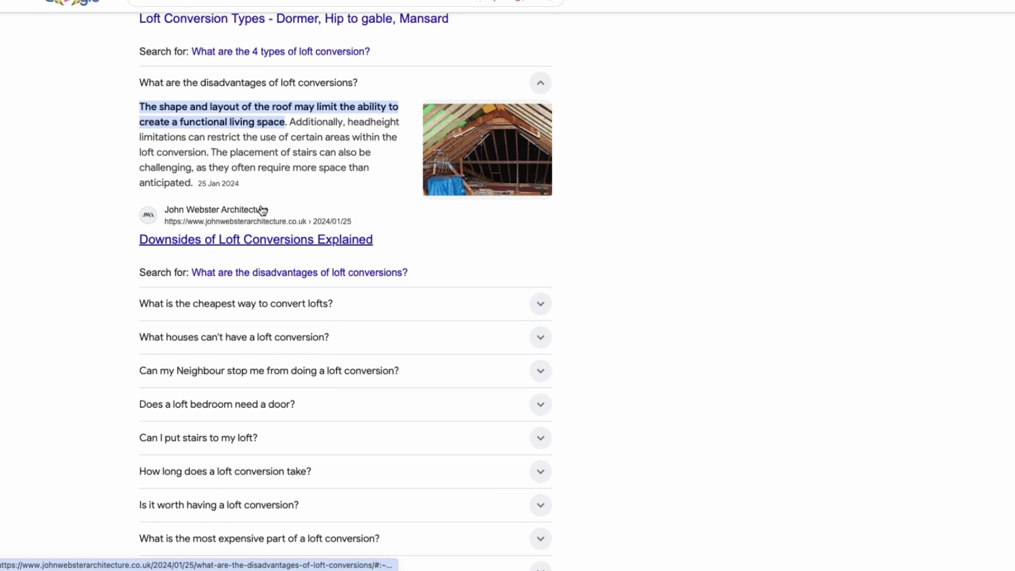
{"action": "scroll", "coordinate": [222, 185], "scroll_direction": "down", "scroll_amount": 2}
Expand the answers on the cheapest way to convert and whether neighbours can stop it.
{"action": "left_click", "coordinate": [176, 165]}
{"action": "scroll", "coordinate": [318, 238], "scroll_direction": "down", "scroll_amount": 4}
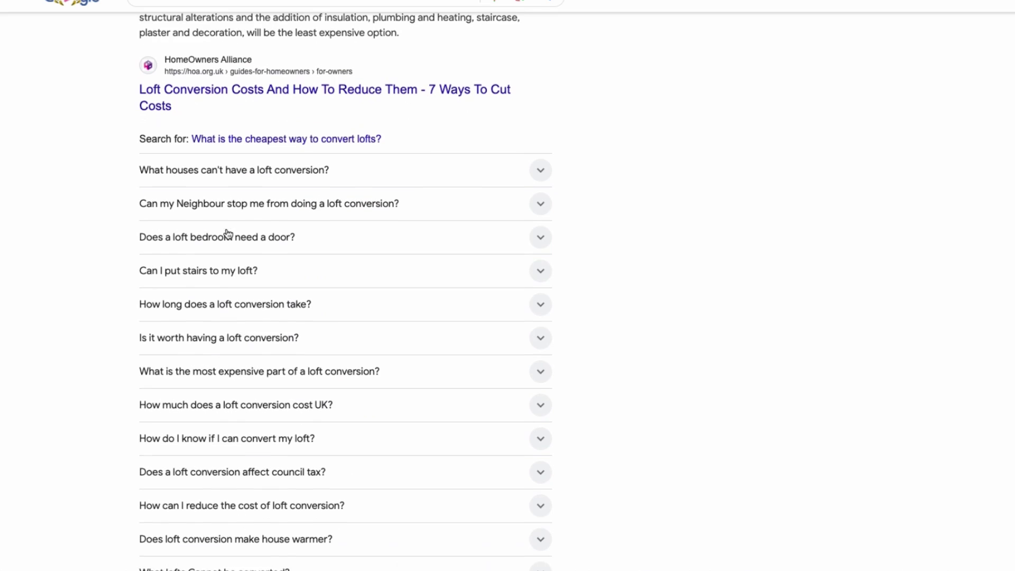
{"action": "left_click", "coordinate": [226, 223]}
{"action": "scroll", "coordinate": [290, 300], "scroll_direction": "down", "scroll_amount": 1}
{"action": "left_click_drag", "start_coordinate": [137, 164], "coordinate": [315, 213]}
{"action": "left_click", "coordinate": [284, 214]}
{"action": "scroll", "coordinate": [447, 208], "scroll_direction": "up", "scroll_amount": 1}
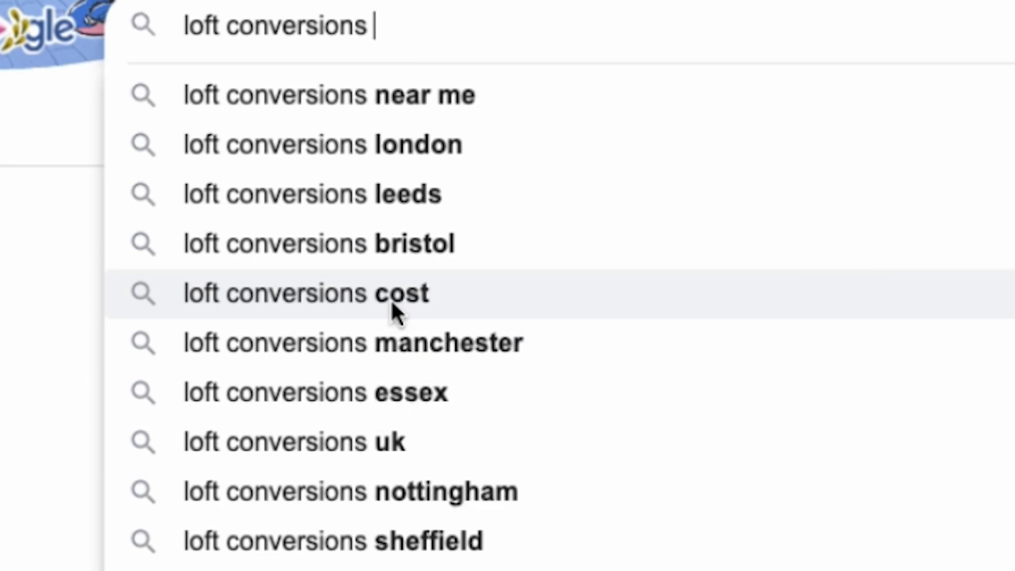
Remove the trailing space from the 'loft conversions ' query in the search box.
{"action": "key", "text": "BackSpace"}
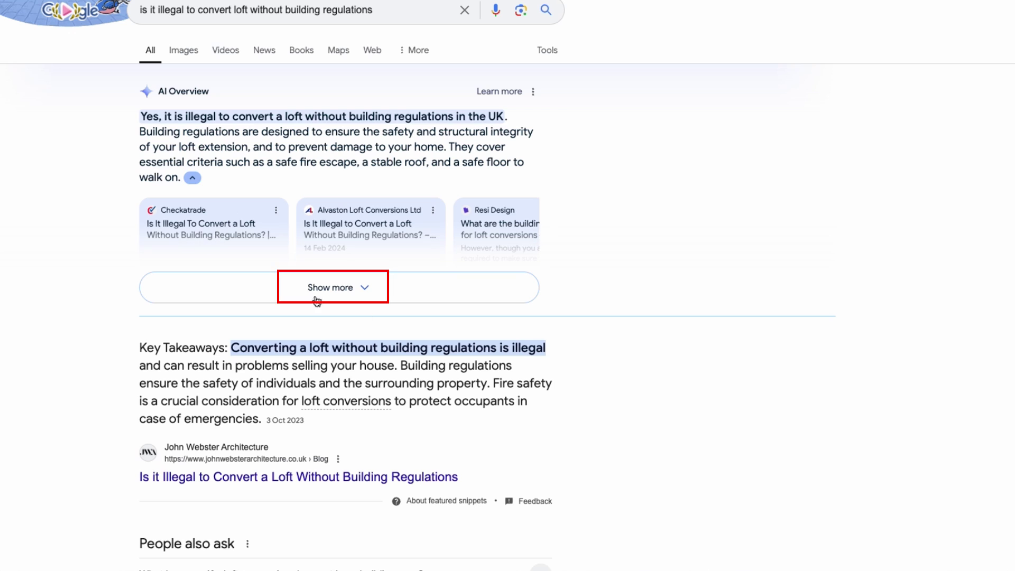
Expand Google's AI Overview on unregulated loft conversion penalties and browse the Resi Design and Checkatrade source cards.
{"action": "left_click", "coordinate": [373, 290]}
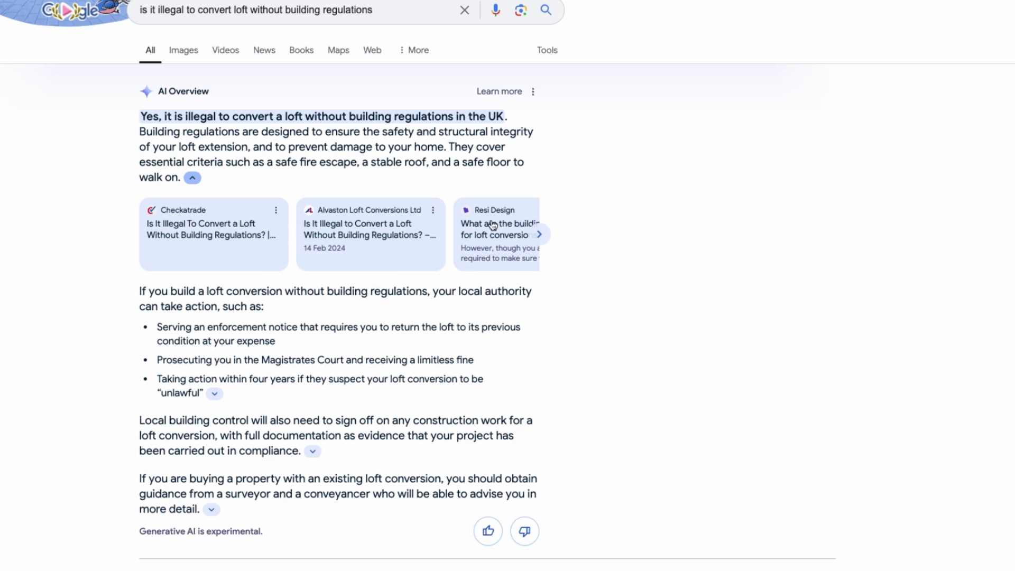
{"action": "left_click", "coordinate": [539, 234]}
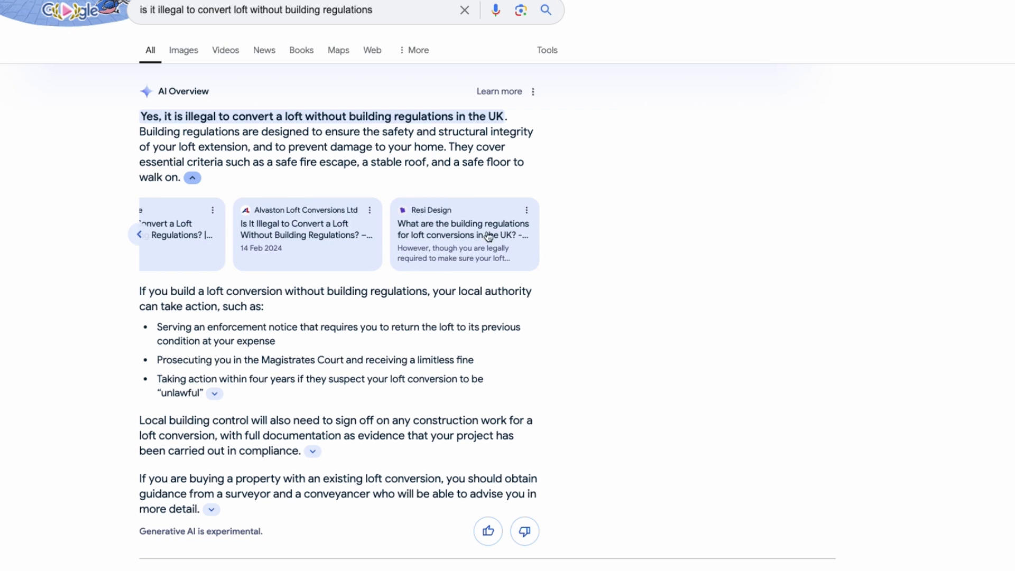
{"action": "left_click", "coordinate": [140, 234]}
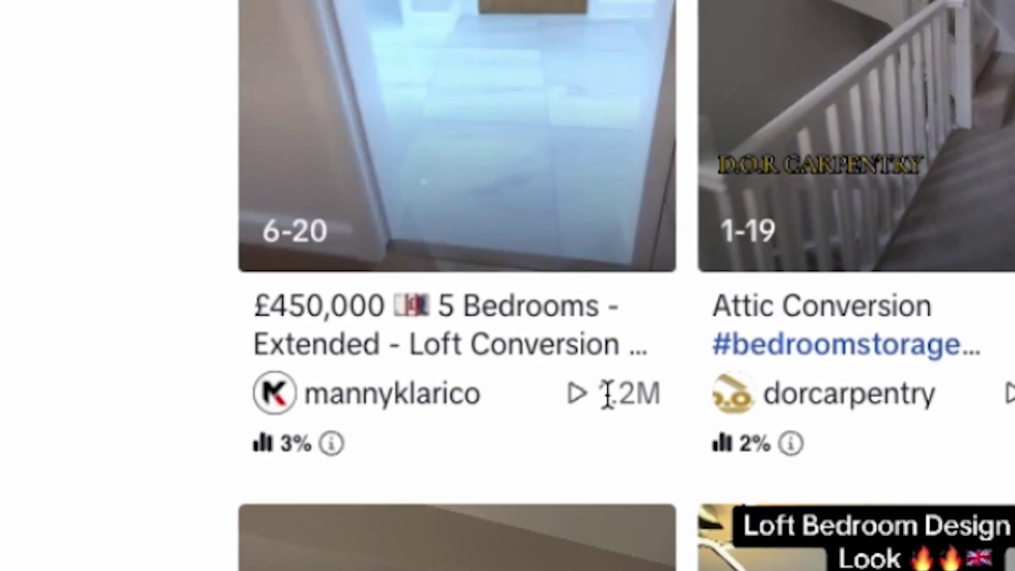
{"action": "left_click_drag", "start_coordinate": [447, 319], "coordinate": [467, 320]}
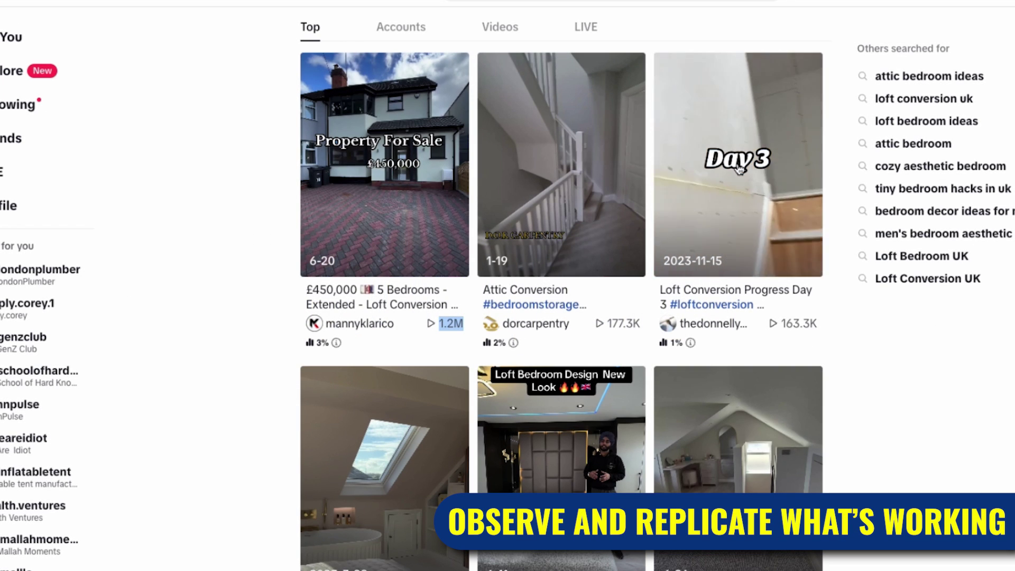
{"action": "scroll", "coordinate": [735, 341], "scroll_direction": "down", "scroll_amount": 5}
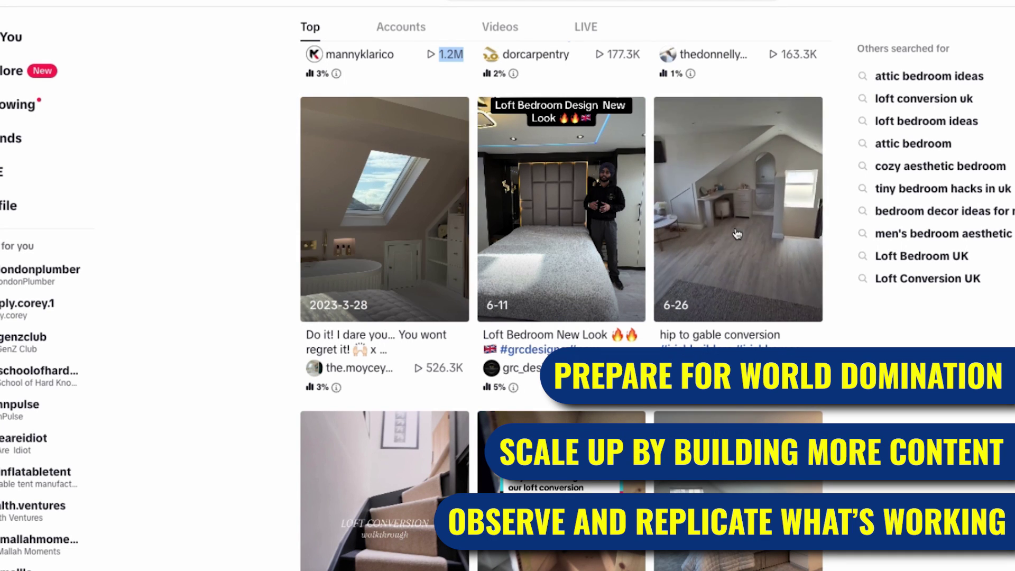
{"action": "scroll", "coordinate": [736, 234], "scroll_direction": "down", "scroll_amount": 3}
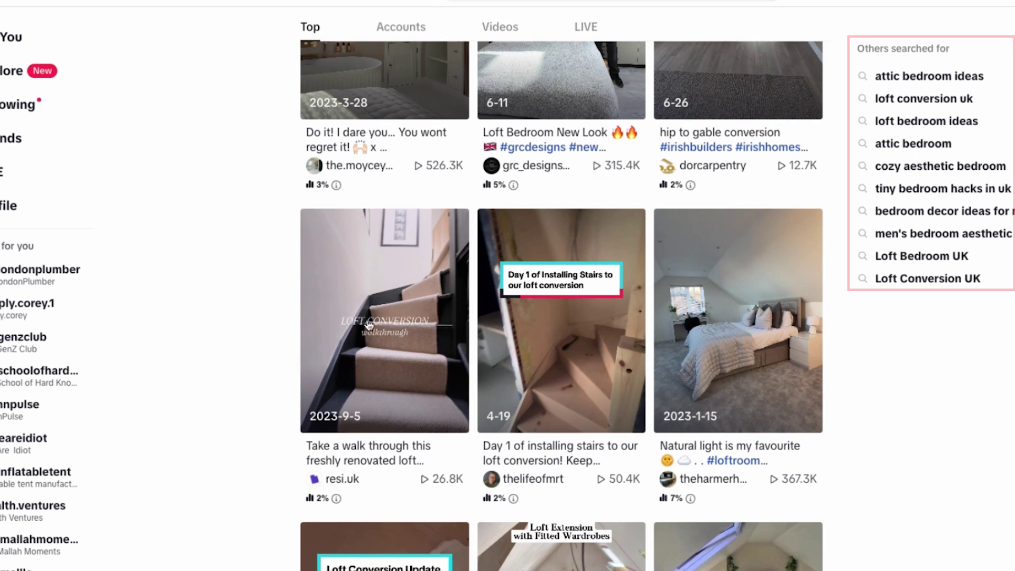
{"action": "scroll", "coordinate": [864, 50], "scroll_direction": "up", "scroll_amount": 3}
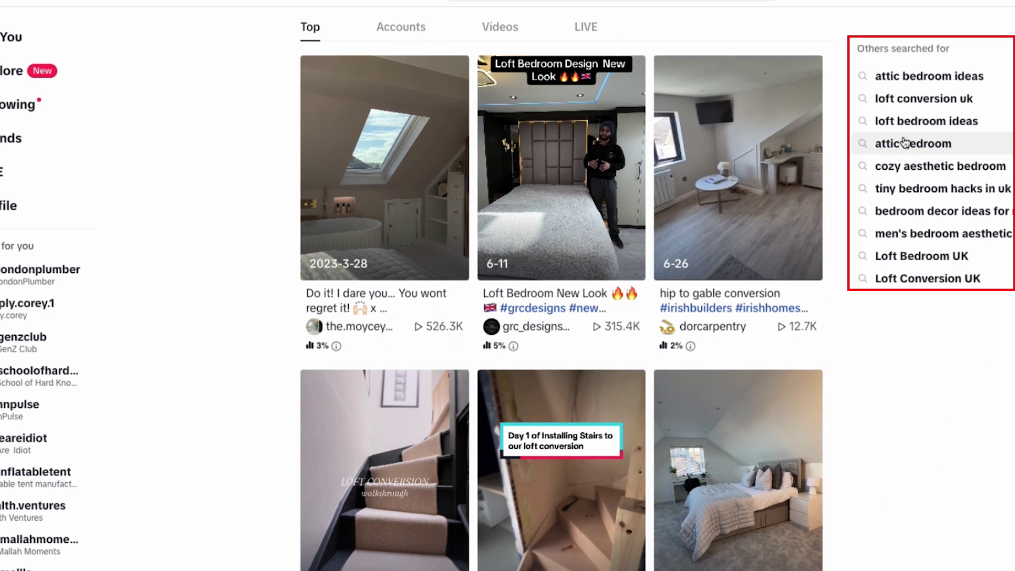